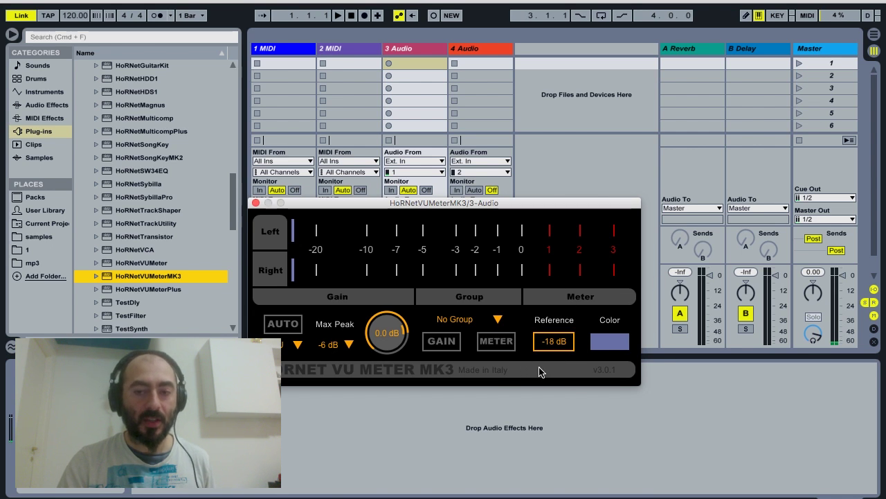
pyautogui.click(610, 342)
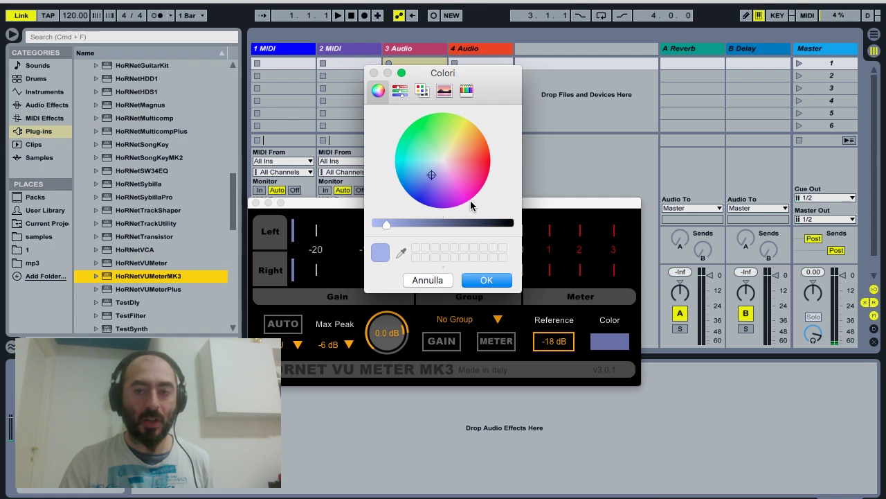
pyautogui.click(427, 280)
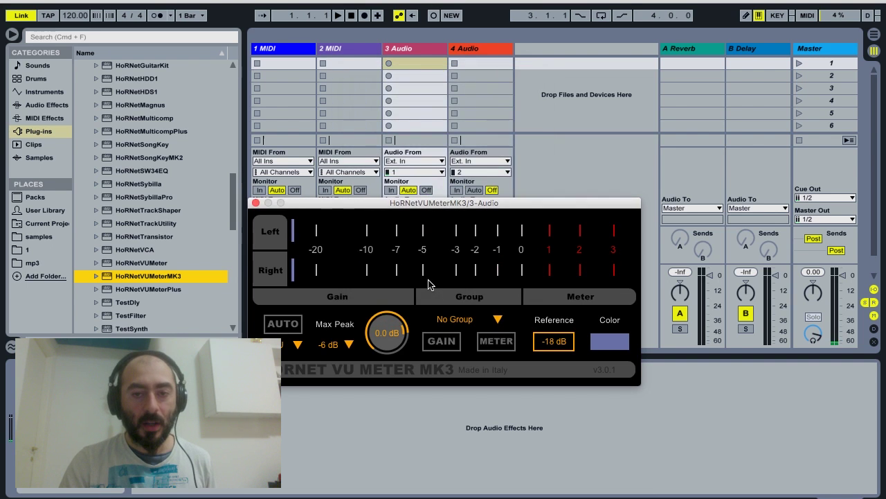
# Step: Put track 3's VU meter in Group 1, leaving both GAIN and METER linking off
pyautogui.click(462, 323)
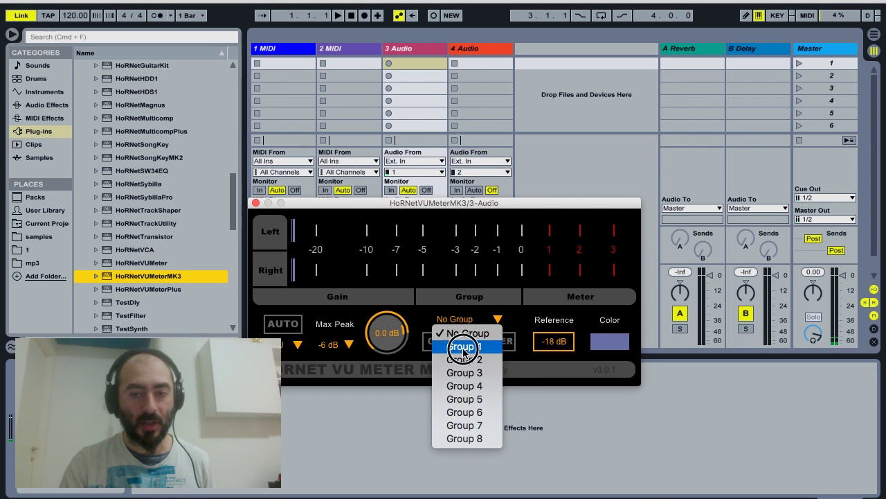
pyautogui.click(462, 347)
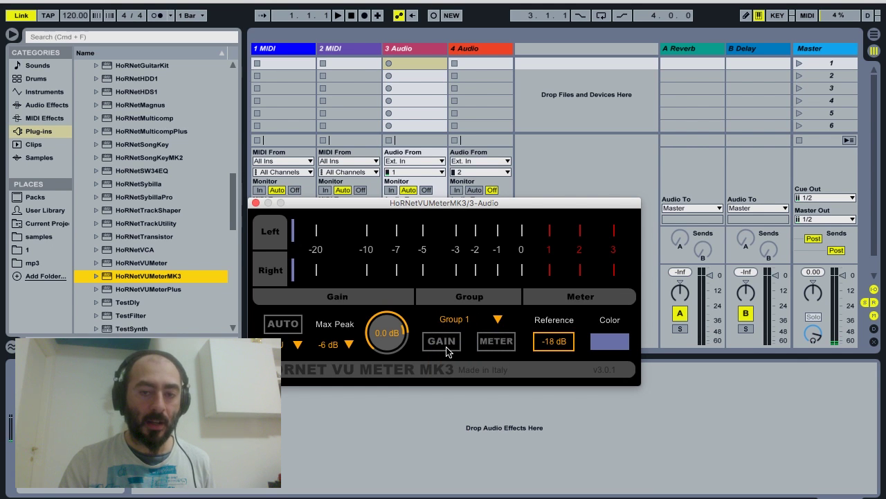
pyautogui.click(446, 348)
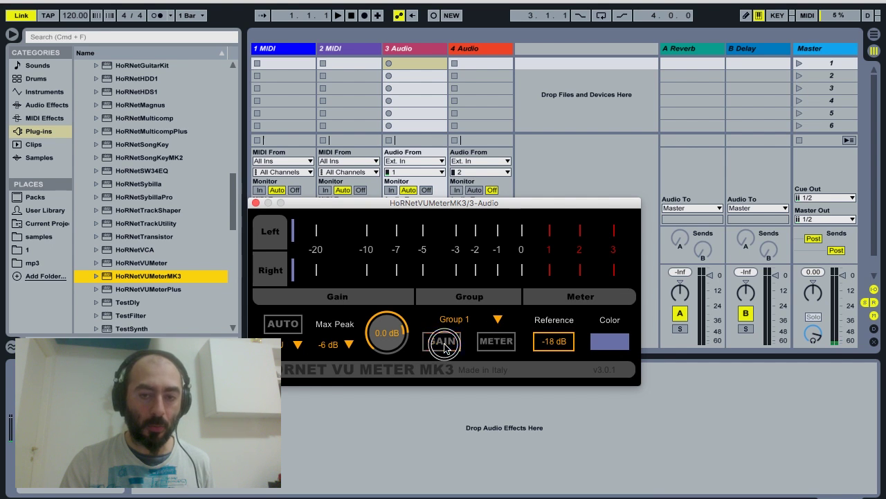
pyautogui.click(506, 342)
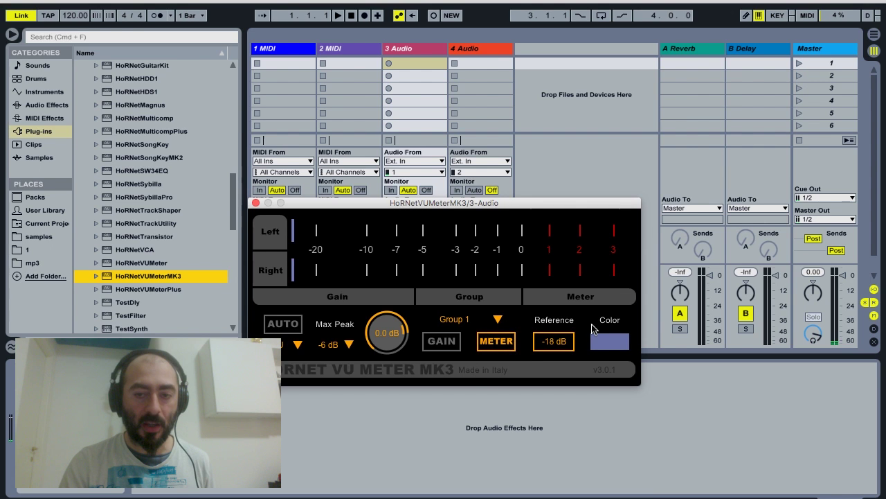
pyautogui.click(495, 342)
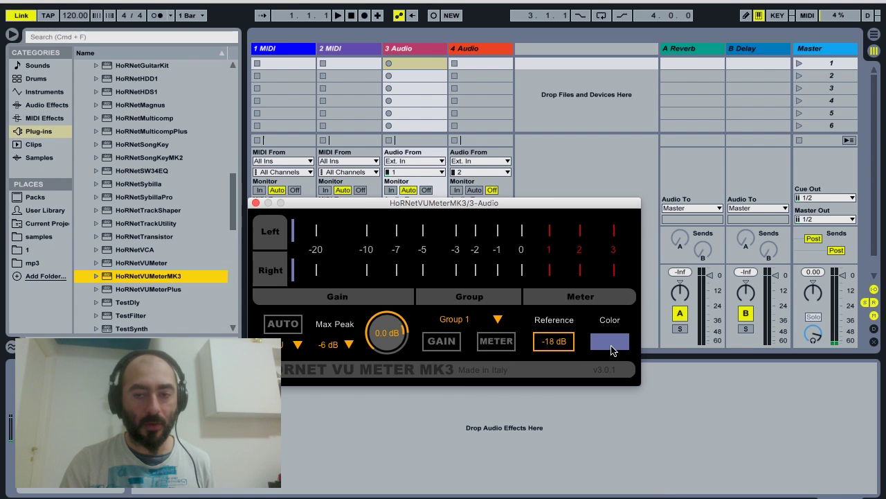
pyautogui.click(498, 342)
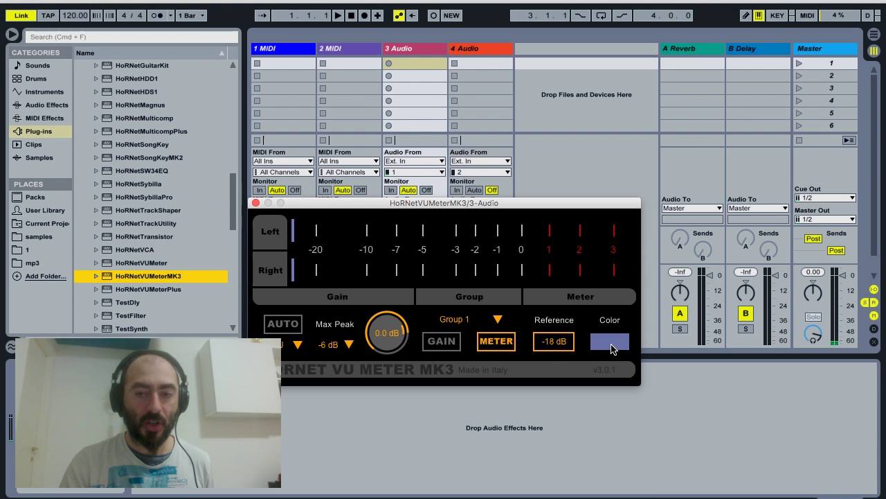
pyautogui.click(489, 345)
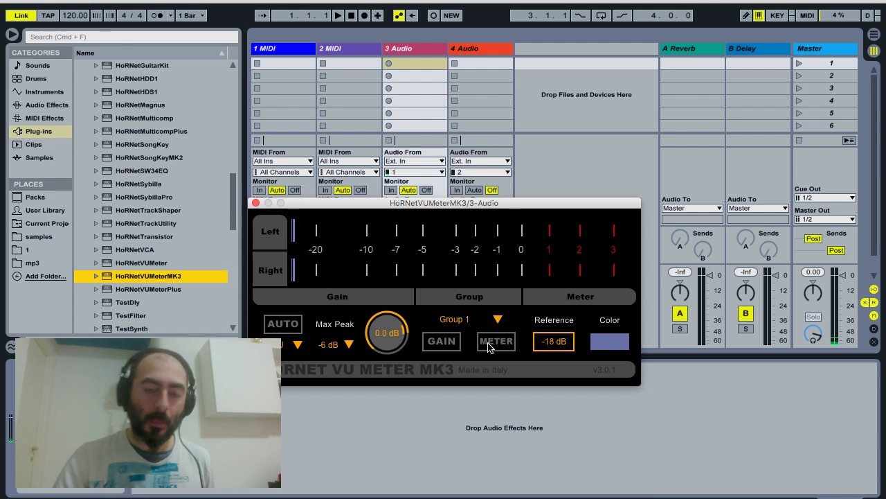
# Step: Move the HoRNetVUMeterMK3 window higher over the mixer, clear of the clip slots
pyautogui.moveTo(412, 212); pyautogui.dragTo(396, 225)
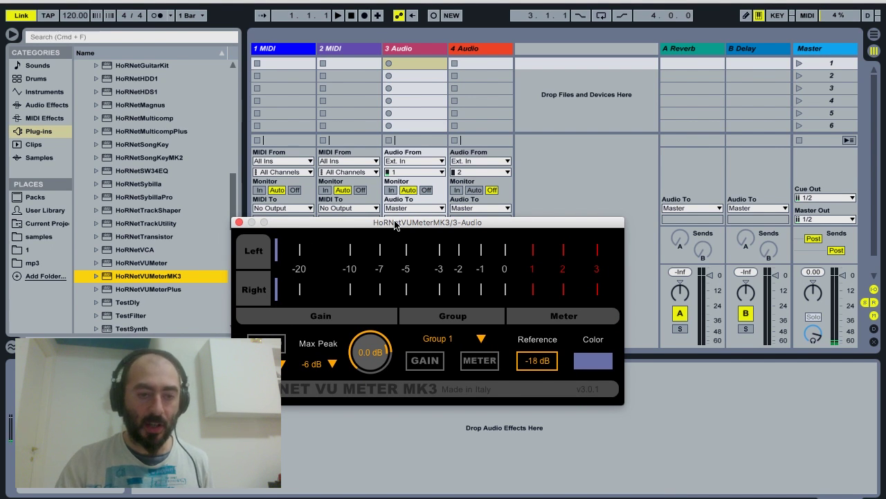
pyautogui.moveTo(395, 225); pyautogui.dragTo(424, 178)
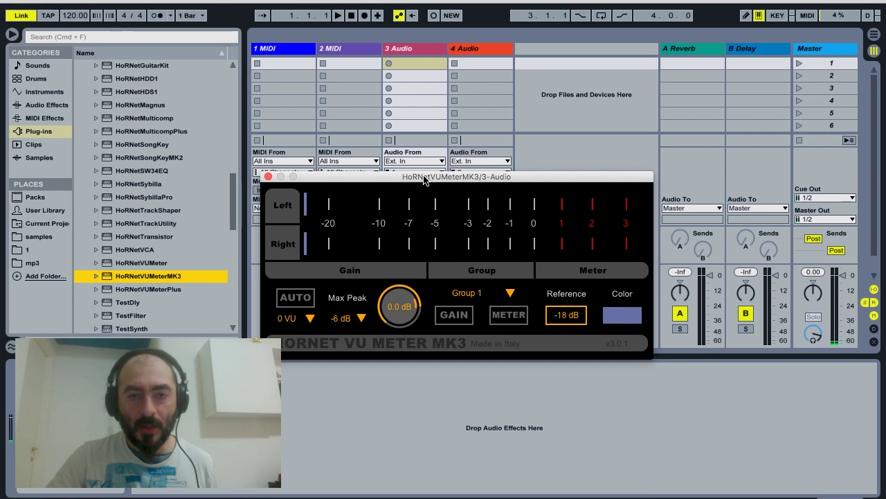
# Step: Record clip 3-Audio-1 in track 3's first slot, play it back, then stop playback
pyautogui.click(390, 64)
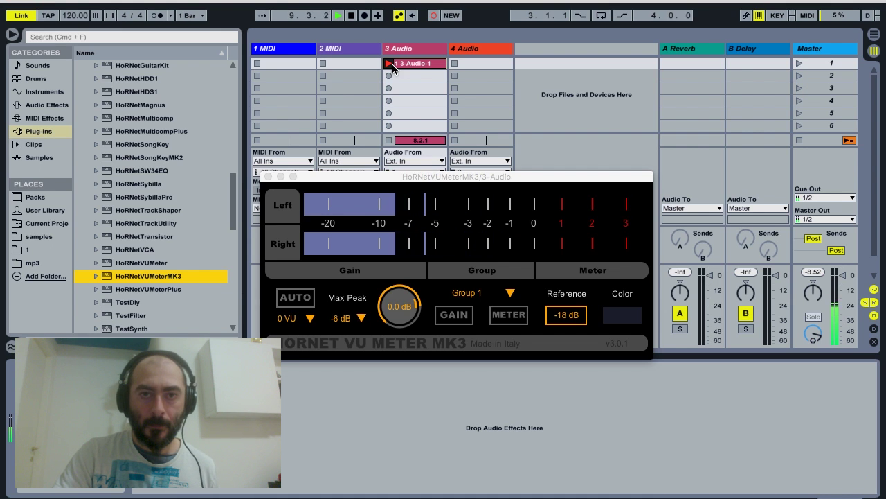
pyautogui.click(392, 64)
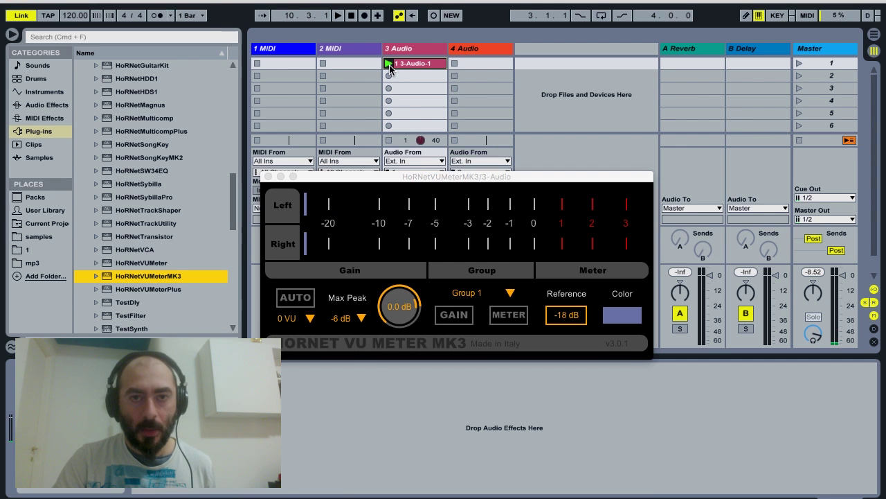
pyautogui.click(389, 63)
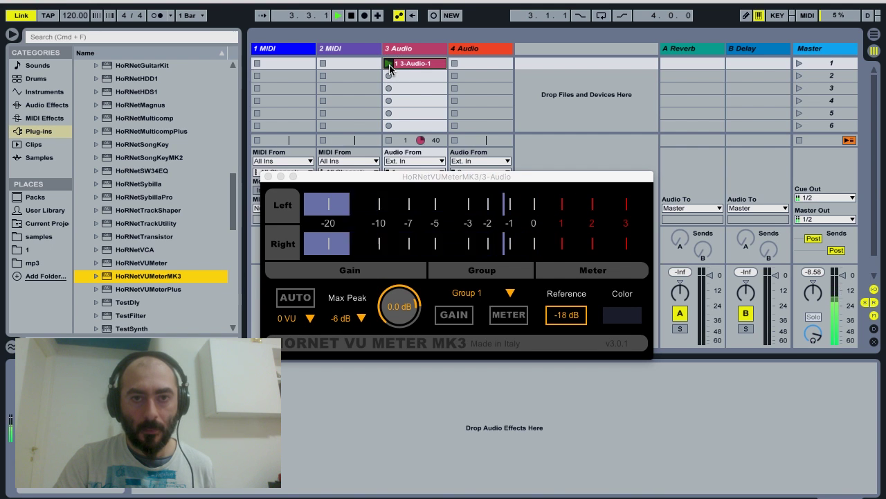
pyautogui.press('space')
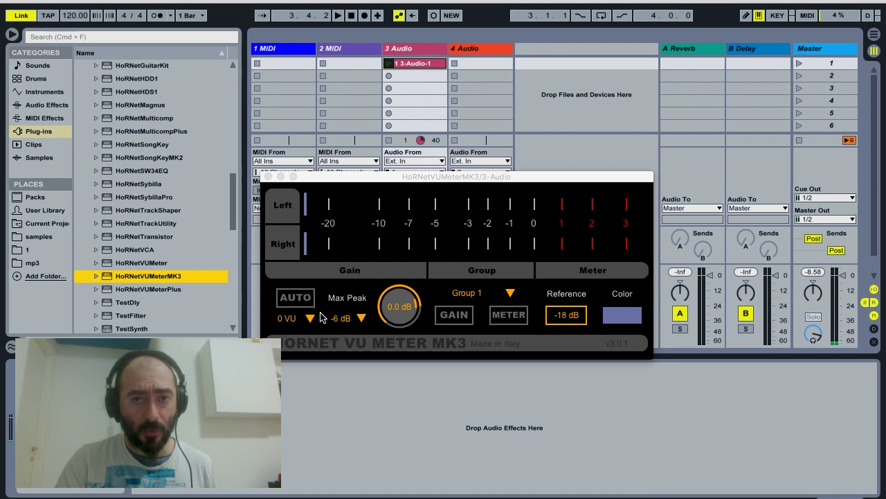
# Step: Add a HoRNet VU Meter MK3 plugin to the 4 Audio track
pyautogui.click(506, 50)
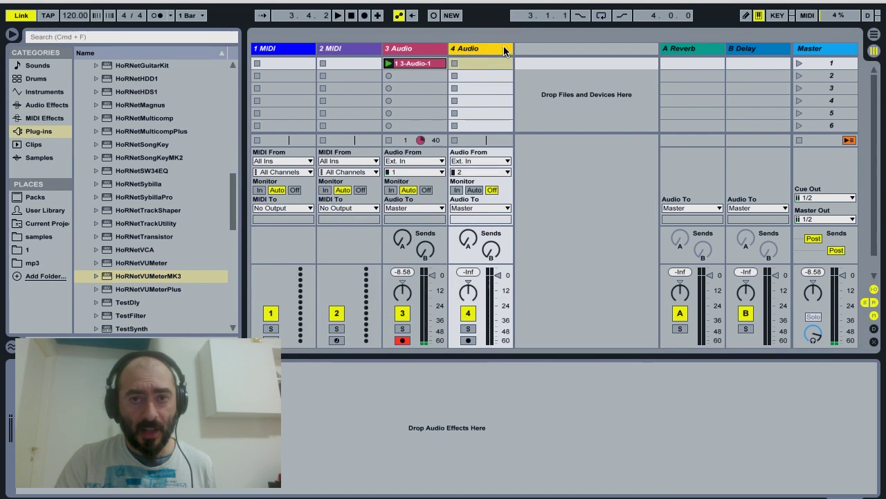
pyautogui.moveTo(160, 275); pyautogui.dragTo(476, 81)
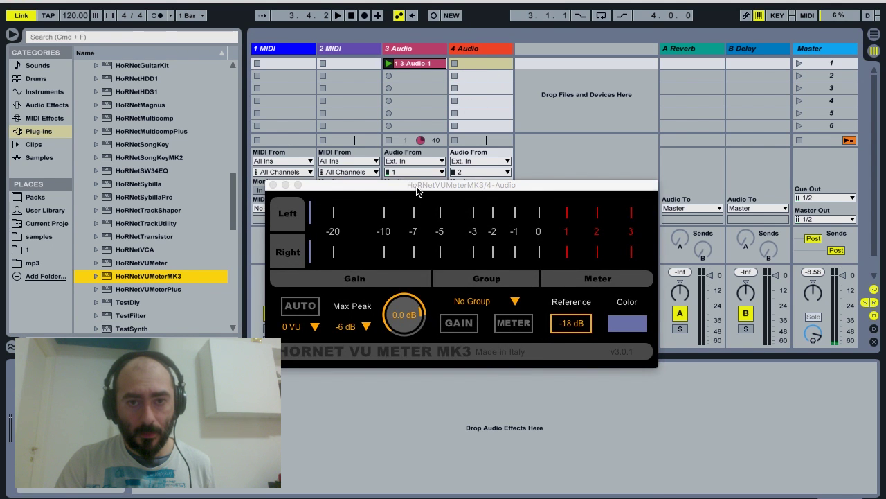
pyautogui.moveTo(417, 191); pyautogui.dragTo(443, 257)
# Step: Arm track 4, set its monitoring to Auto and its input to channel 1
pyautogui.click(468, 341)
pyautogui.click(474, 190)
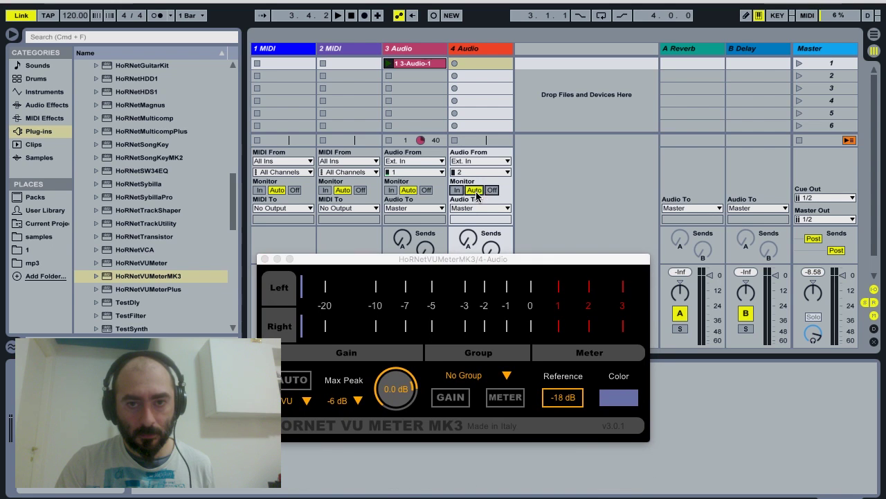
pyautogui.click(474, 172)
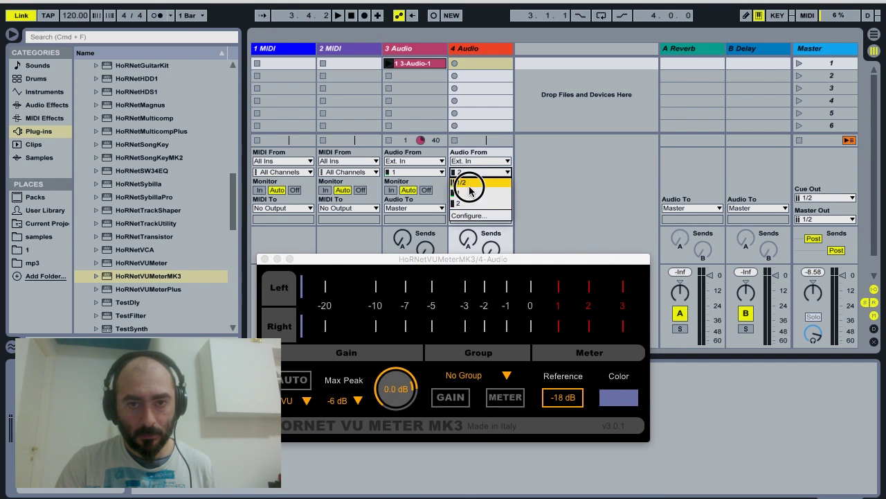
pyautogui.click(469, 175)
pyautogui.click(469, 175)
pyautogui.click(468, 192)
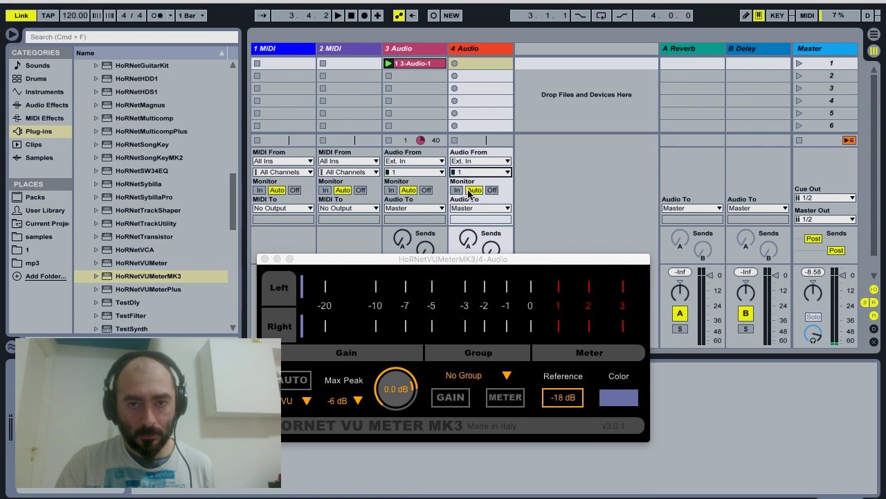
pyautogui.moveTo(464, 266); pyautogui.dragTo(444, 179)
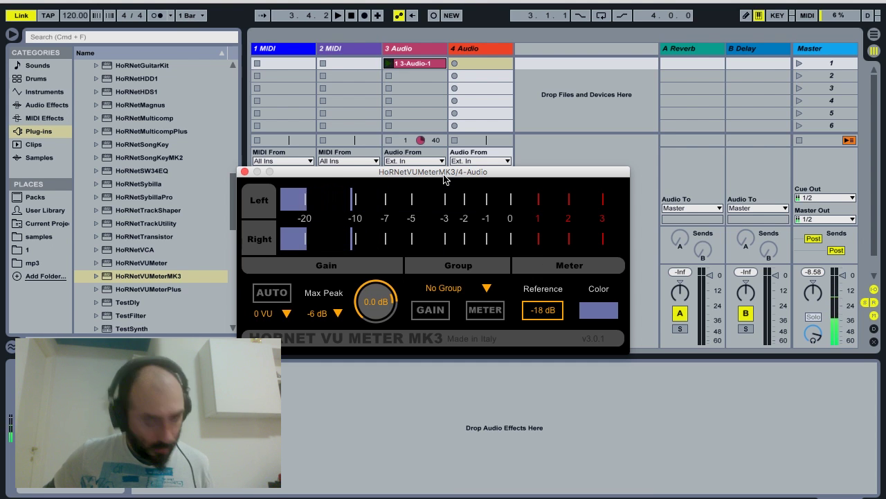
# Step: Record clip 4-Audio-1 into track 4's first slot and let it play alongside 3-Audio-1
pyautogui.click(454, 63)
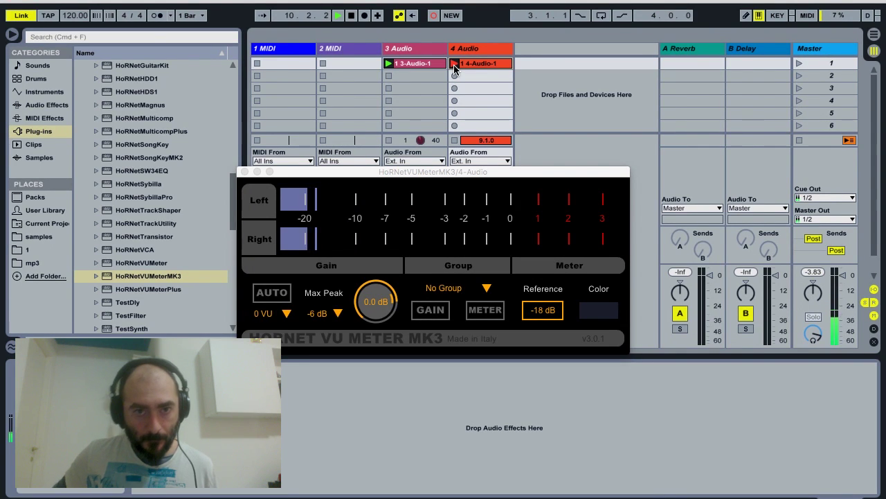
pyautogui.click(453, 63)
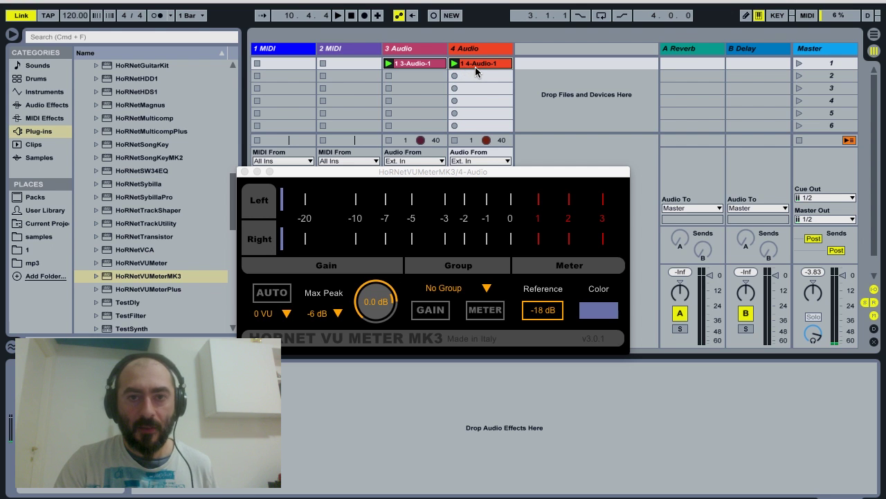
# Step: Start playback from the beginning to watch track 4's VU meter and the master meter
pyautogui.press('space')
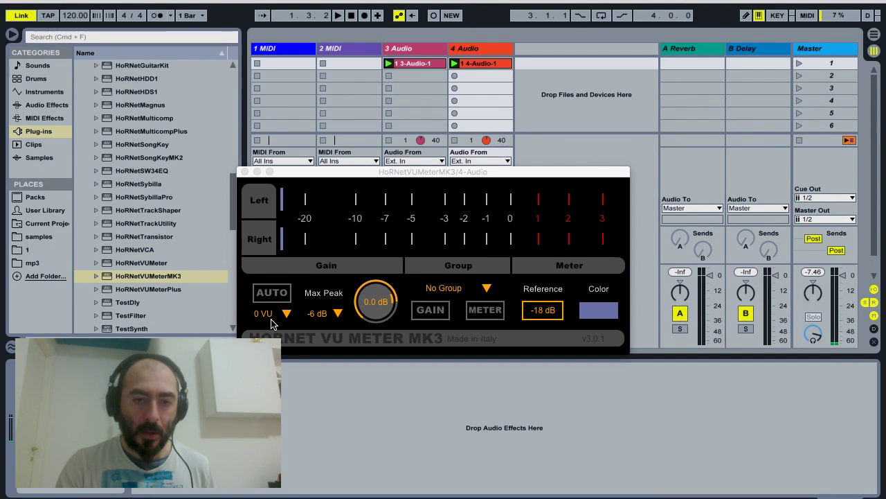
# Step: Assign track 4's VU meter to Group 1 and bring up track 3's meter
pyautogui.click(454, 299)
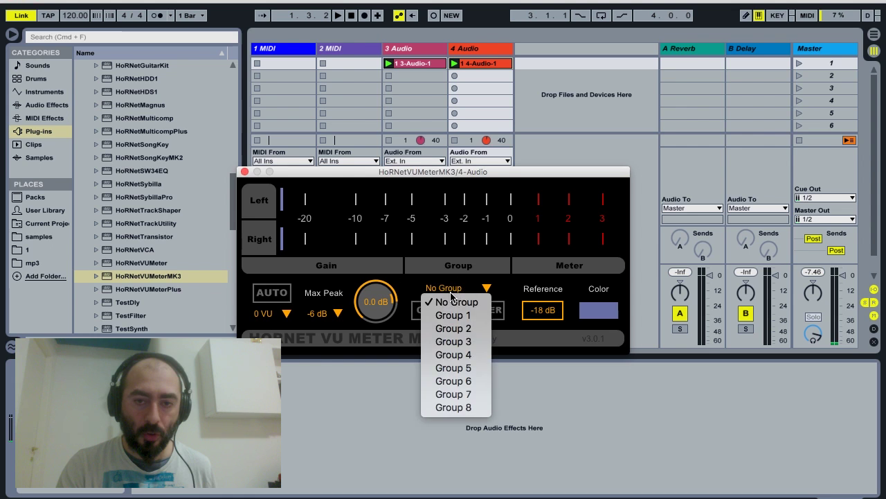
pyautogui.click(451, 311)
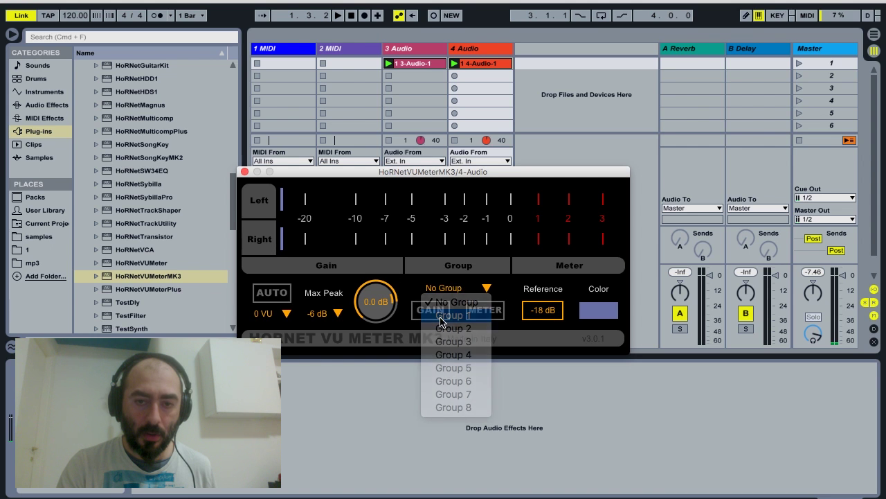
pyautogui.click(415, 50)
# Step: Disarm recording on track 4, moving the meter window aside and back over the mixer
pyautogui.click(430, 171)
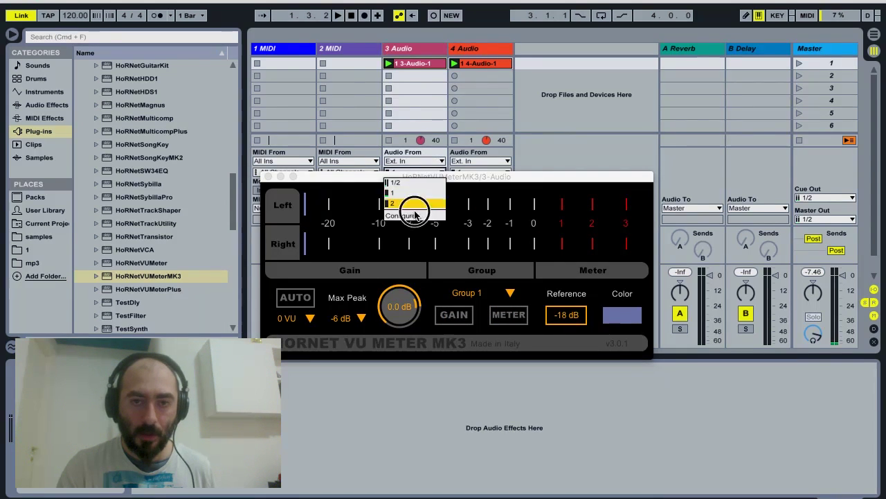
pyautogui.click(410, 221)
pyautogui.moveTo(481, 181); pyautogui.dragTo(447, 372)
pyautogui.click(468, 342)
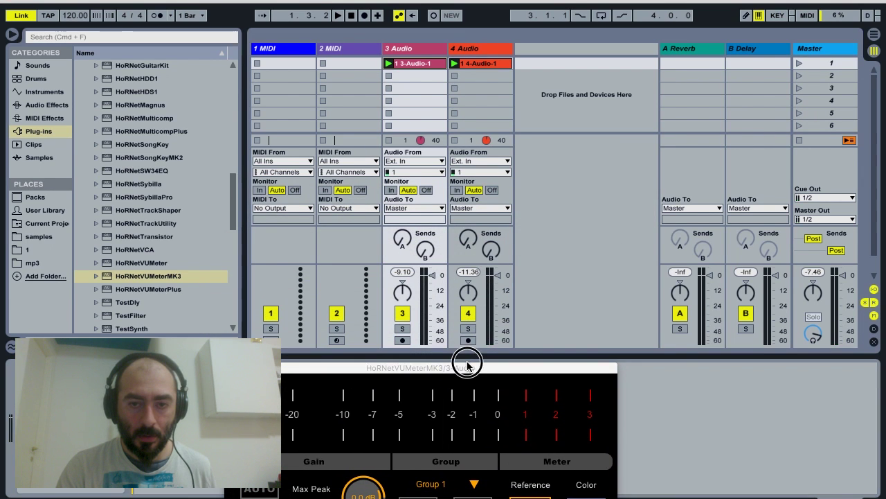
pyautogui.moveTo(468, 372); pyautogui.dragTo(475, 146)
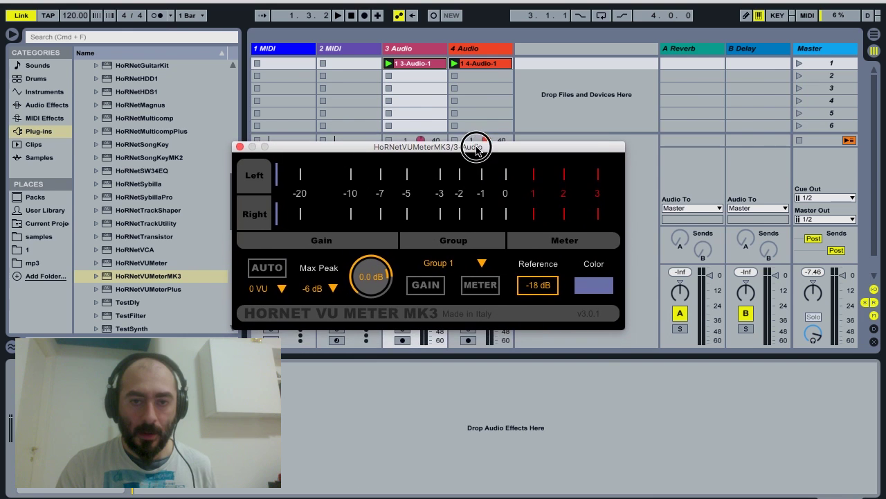
# Step: Turn on GAIN linking and auto-calibrate track 3's meter during playback to -2.8 dB gain
pyautogui.click(417, 291)
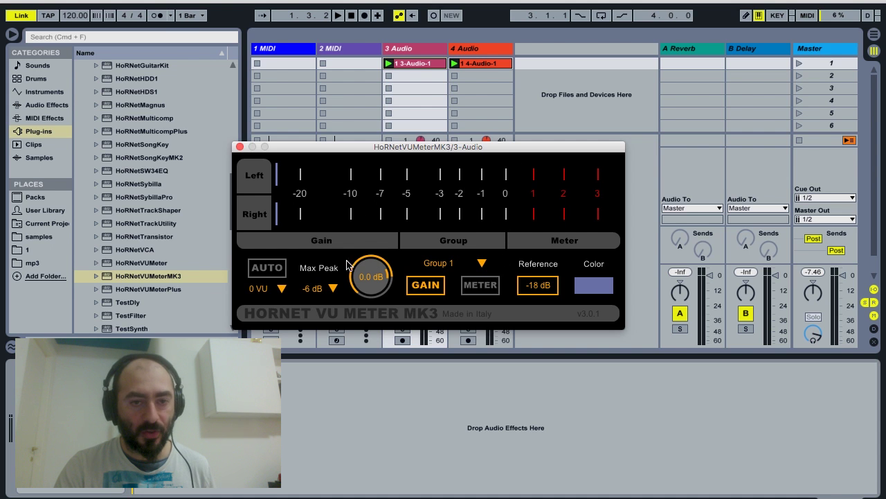
pyautogui.click(267, 268)
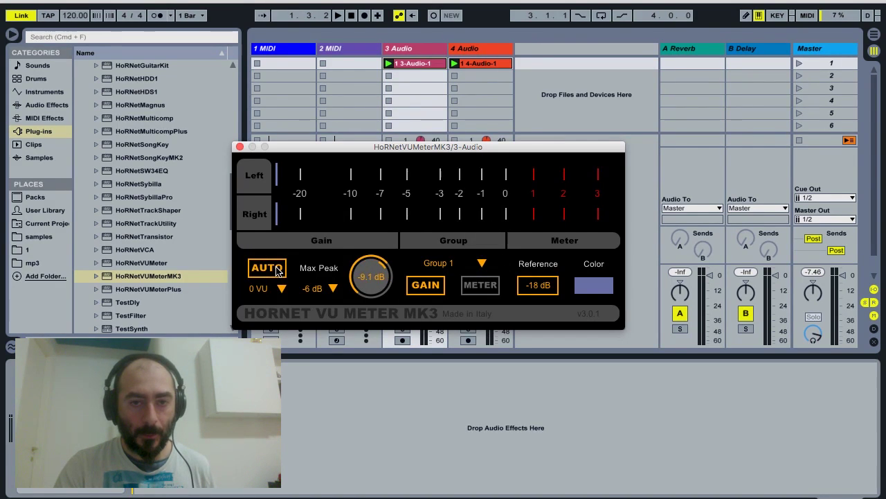
pyautogui.press('space')
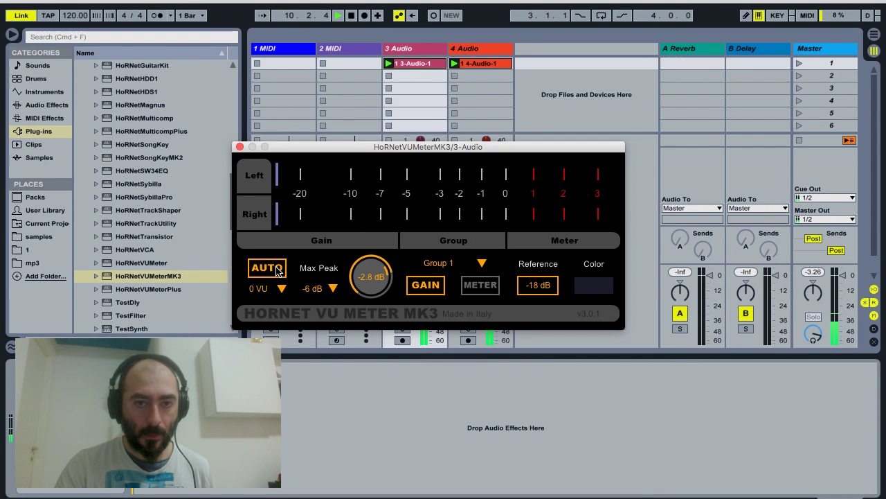
pyautogui.click(267, 268)
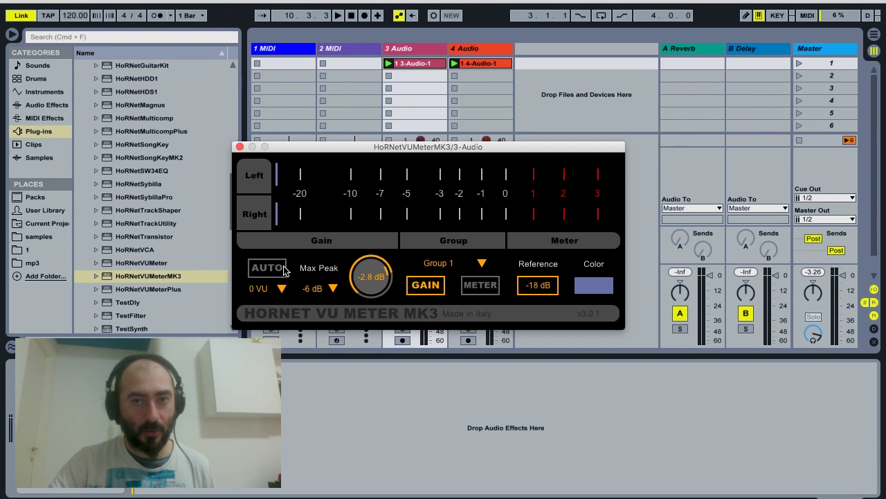
# Step: On track 4's VU meter, turn on METER group linking and open the Color swatch
pyautogui.click(490, 50)
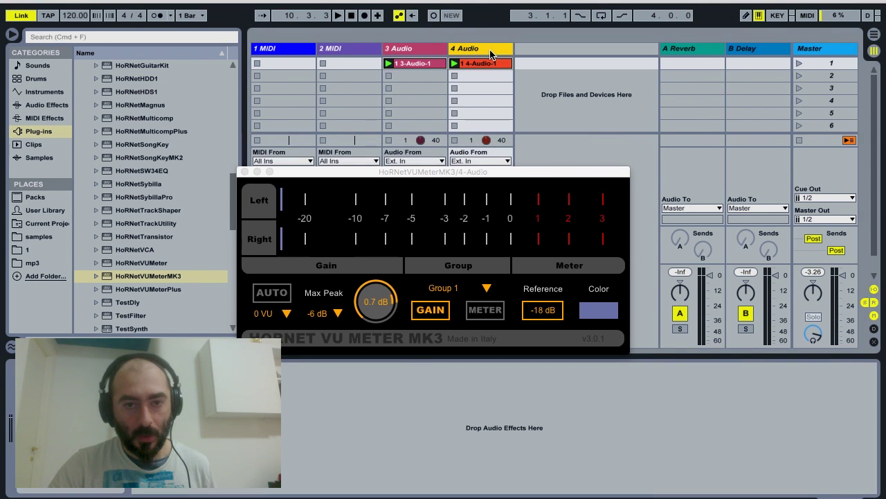
pyautogui.moveTo(426, 176); pyautogui.dragTo(484, 173)
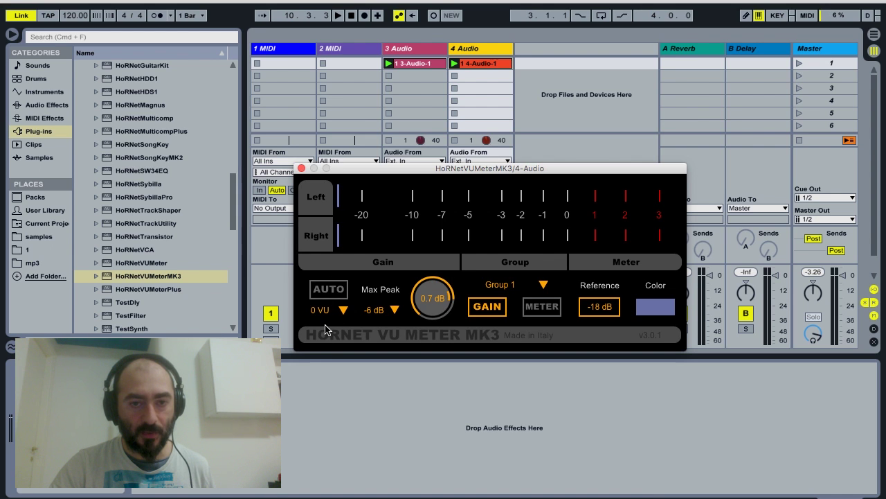
pyautogui.click(540, 310)
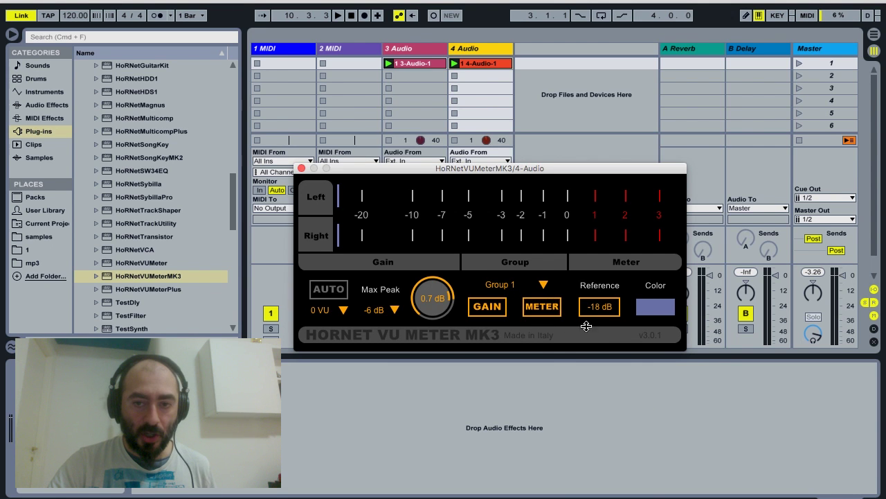
pyautogui.click(655, 308)
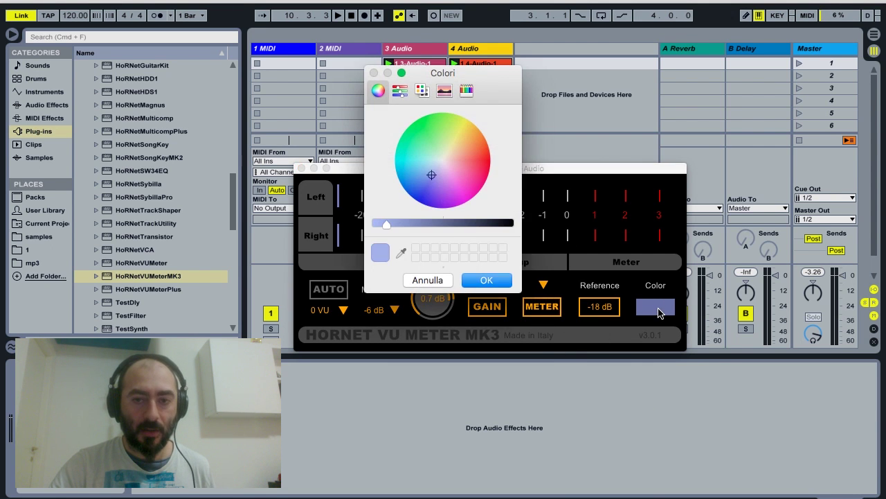
# Step: Set track 4's meter colour to red, then view track 3's meter showing matching red
pyautogui.moveTo(453, 169); pyautogui.dragTo(484, 162)
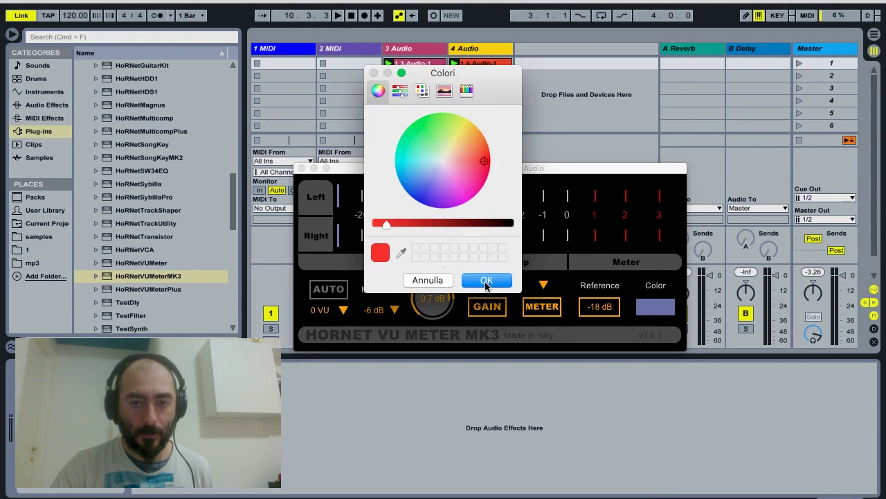
pyautogui.click(487, 281)
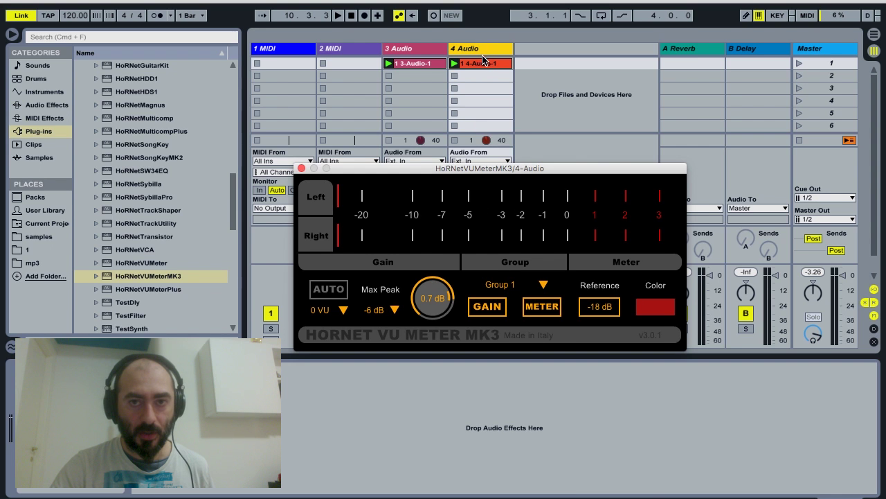
pyautogui.click(420, 52)
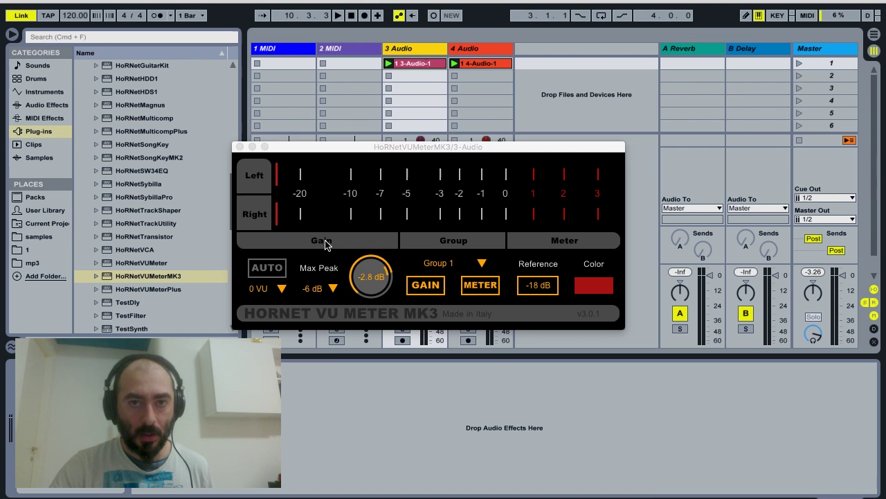
# Step: Play the clips, confirm the red meter bars on 4 Audio and 3 Audio, then stop playback
pyautogui.press('space')
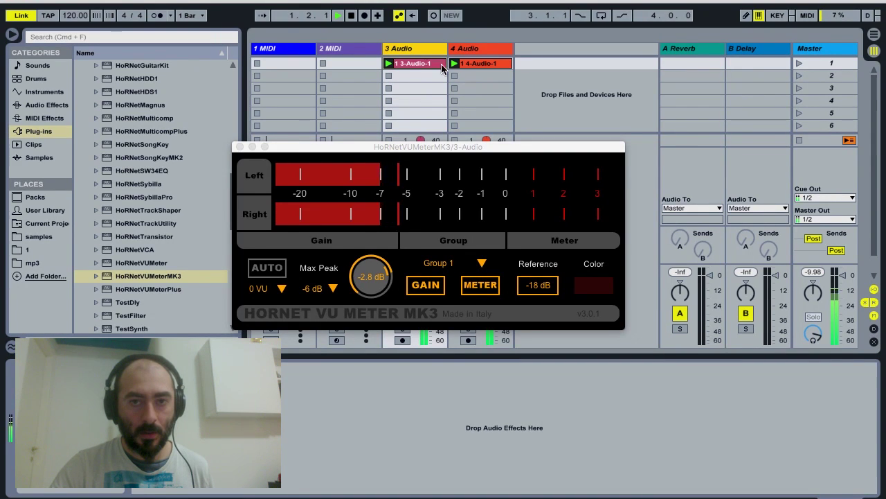
pyautogui.click(471, 52)
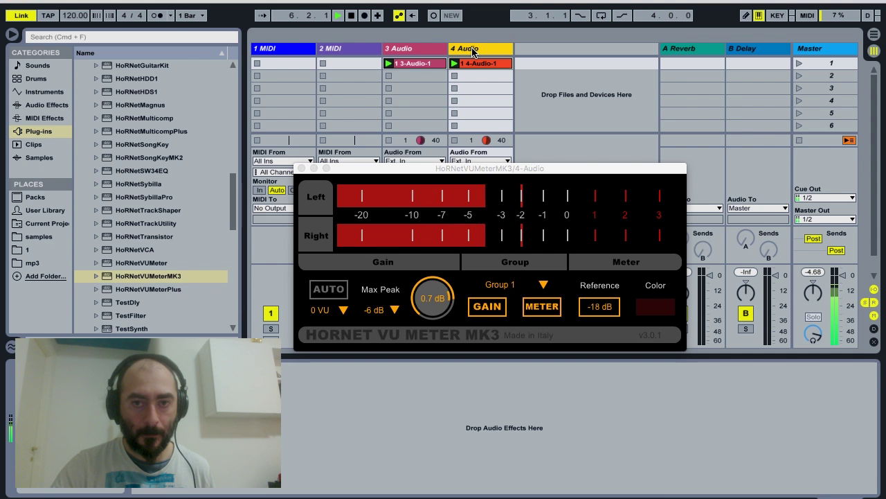
pyautogui.click(427, 49)
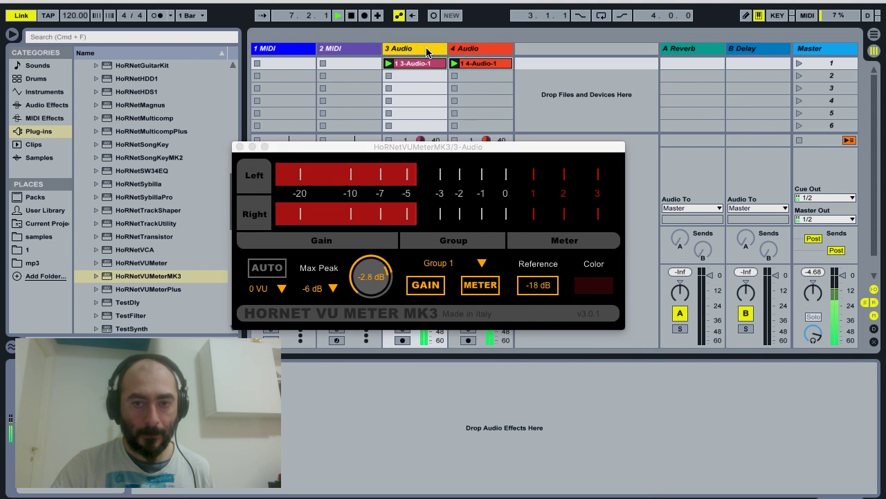
pyautogui.click(466, 50)
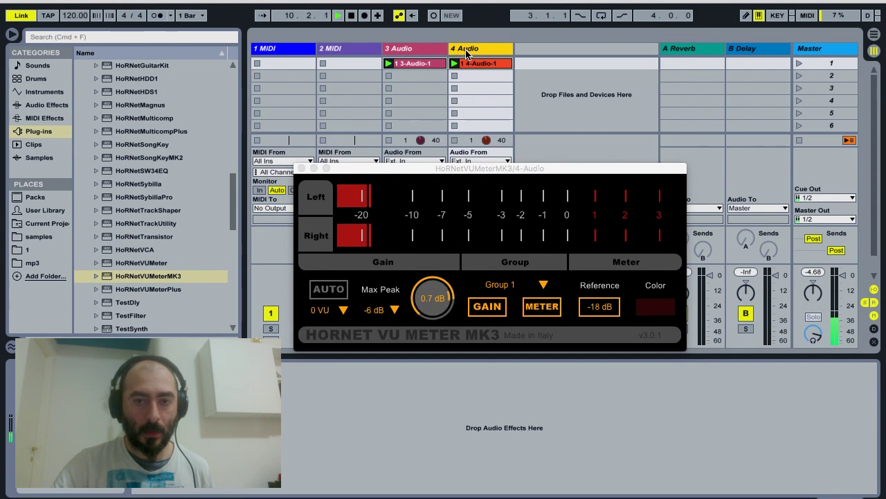
pyautogui.press('space')
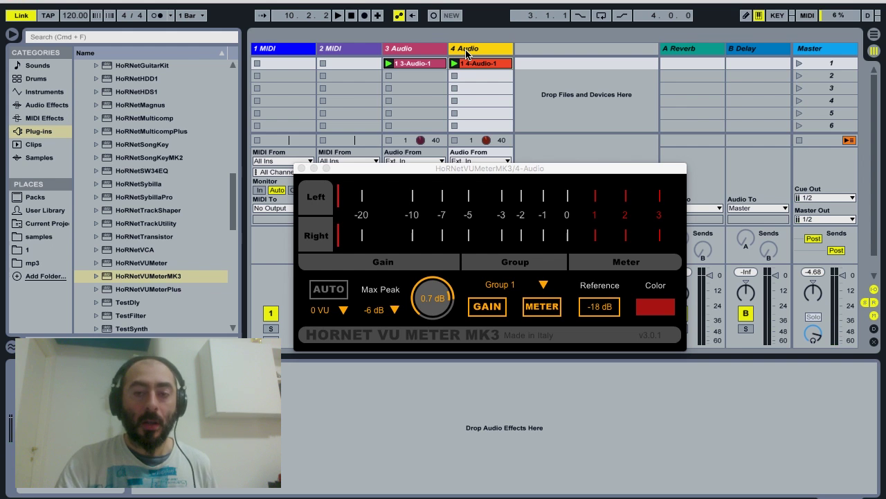